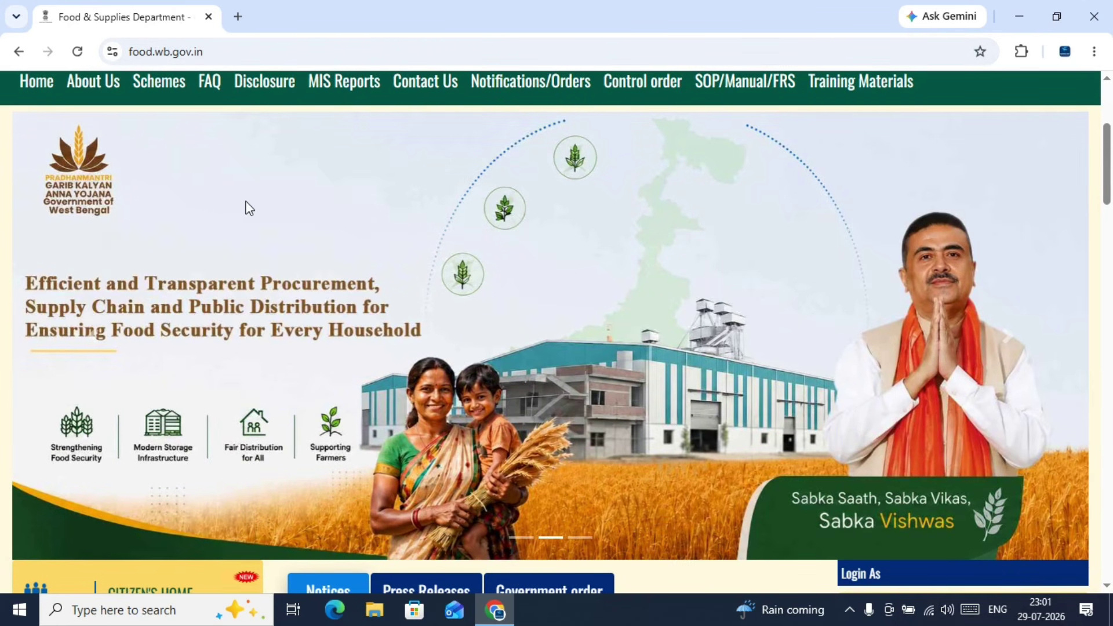
Go from Citizen's Home through Ration Card to the Self Service page and its Rectify tile.
{"action": "scroll", "coordinate": [249, 212], "scroll_direction": "down", "scroll_amount": 4}
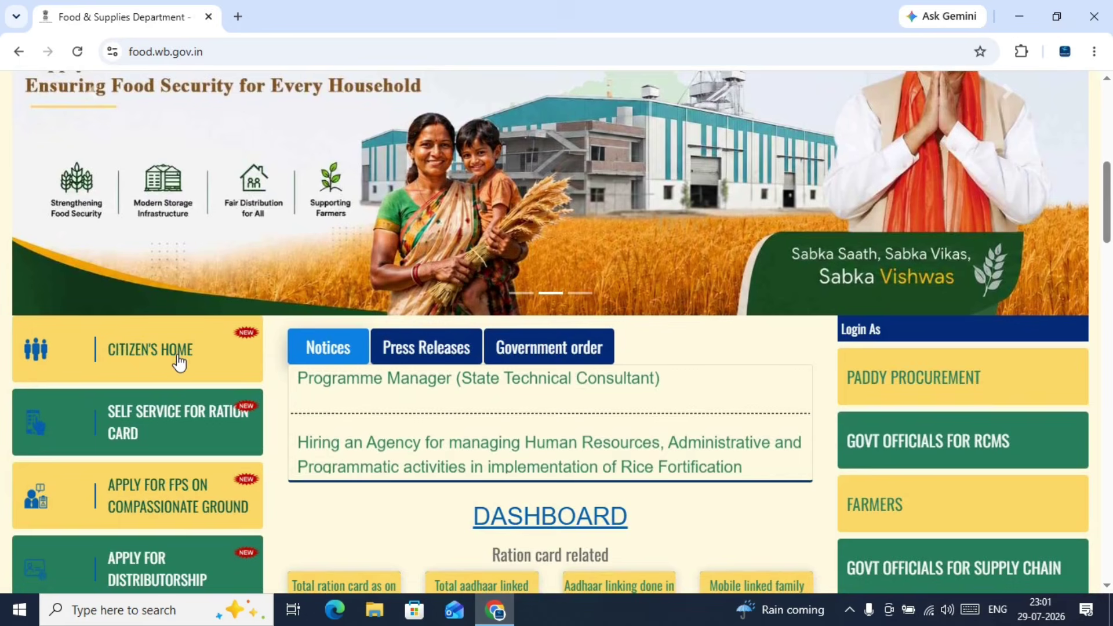
{"action": "left_click", "coordinate": [177, 357]}
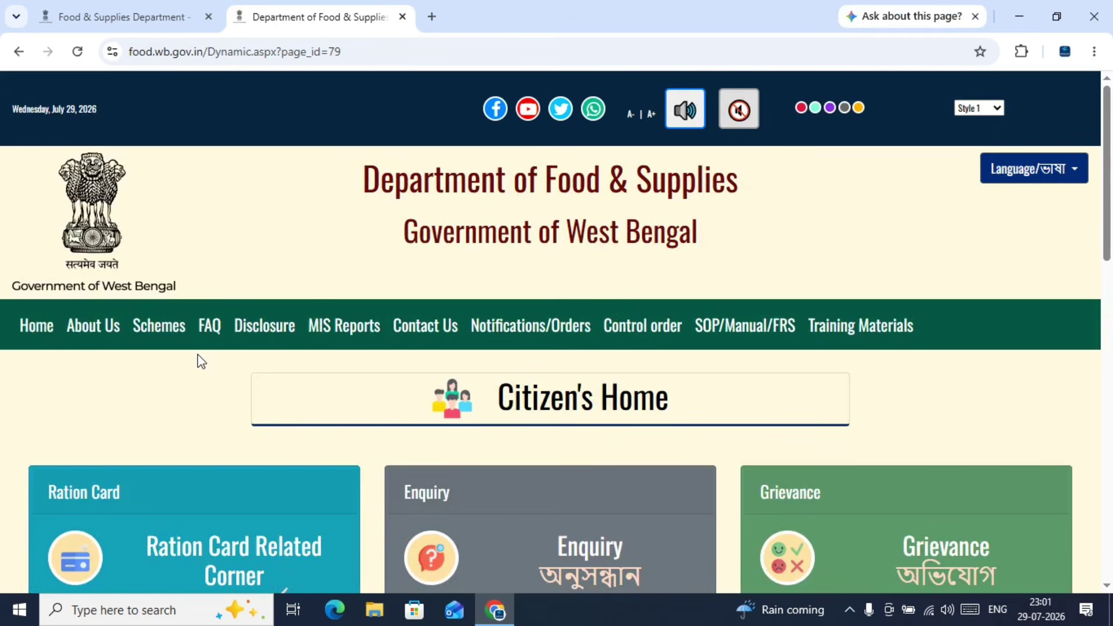
{"action": "scroll", "coordinate": [206, 356], "scroll_direction": "down", "scroll_amount": 5}
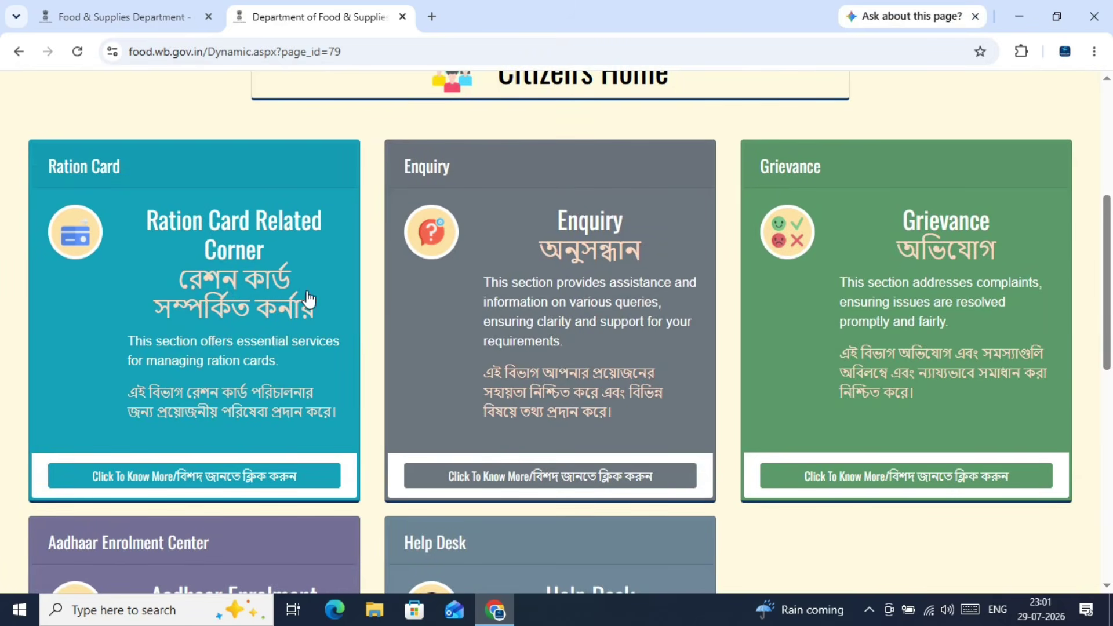
{"action": "left_click", "coordinate": [228, 469]}
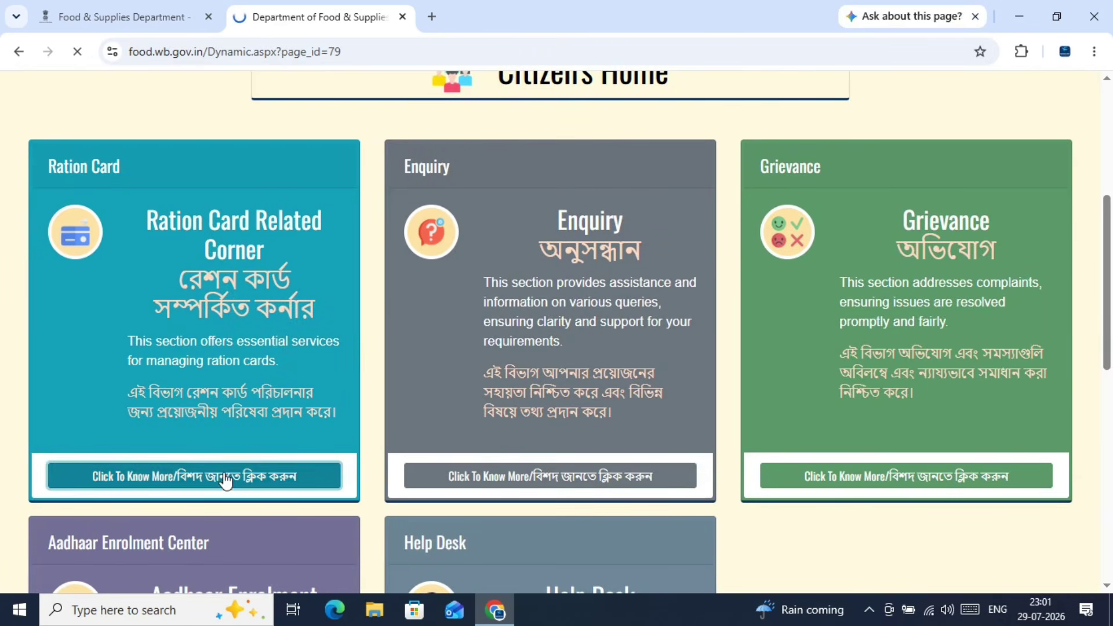
{"action": "scroll", "coordinate": [277, 406], "scroll_direction": "down", "scroll_amount": 3}
{"action": "scroll", "coordinate": [278, 407], "scroll_direction": "down", "scroll_amount": 2}
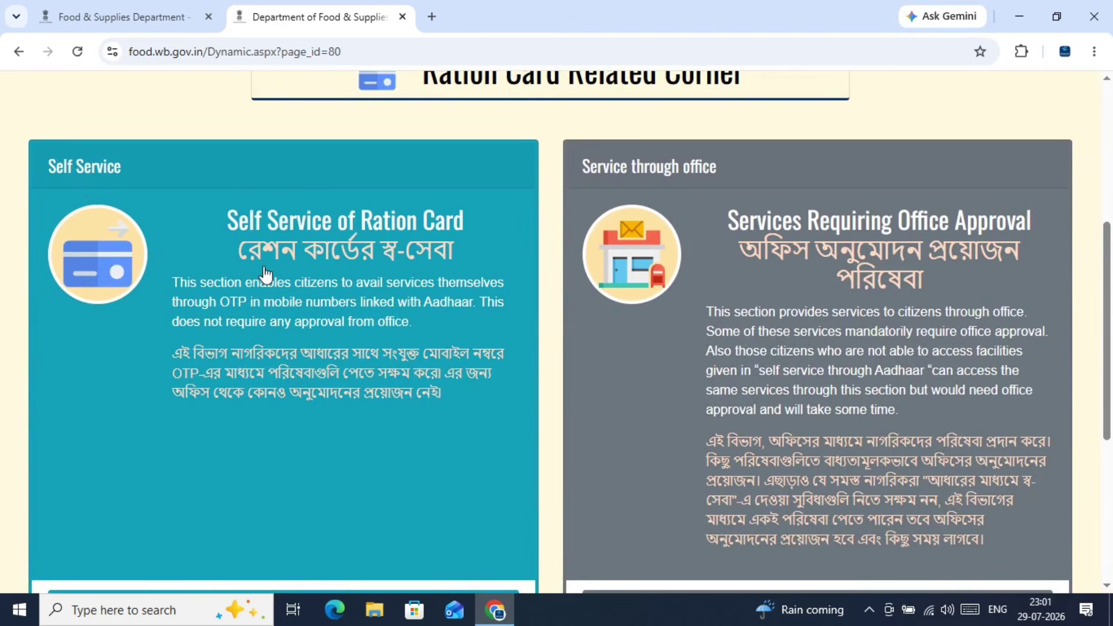
{"action": "scroll", "coordinate": [359, 368], "scroll_direction": "down", "scroll_amount": 2}
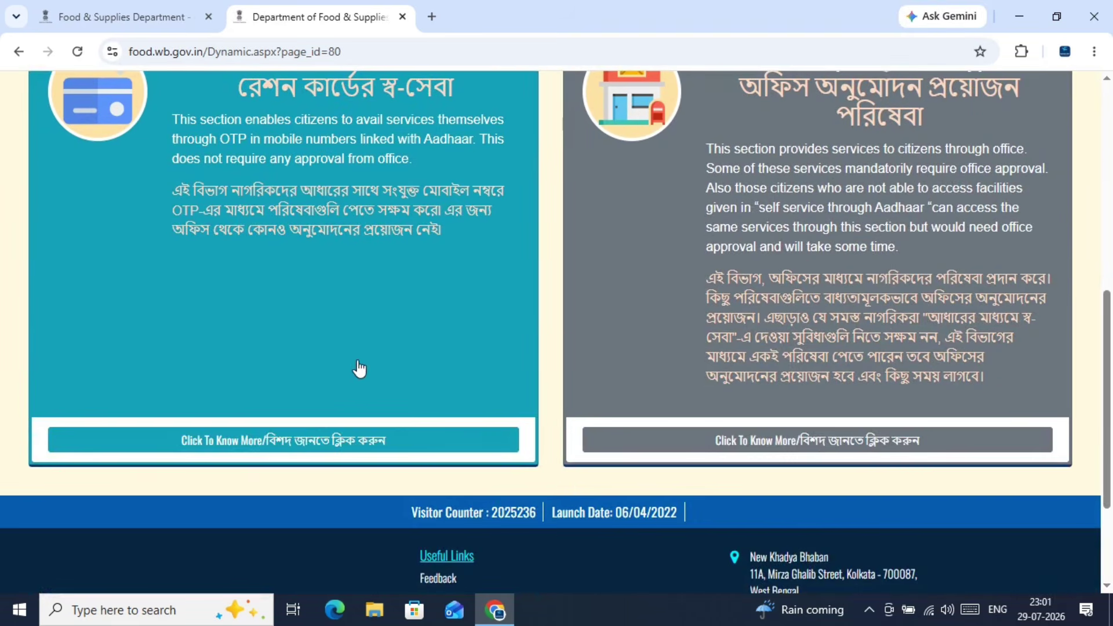
{"action": "left_click", "coordinate": [284, 441]}
{"action": "scroll", "coordinate": [352, 419], "scroll_direction": "down", "scroll_amount": 1}
{"action": "scroll", "coordinate": [352, 419], "scroll_direction": "down", "scroll_amount": 10}
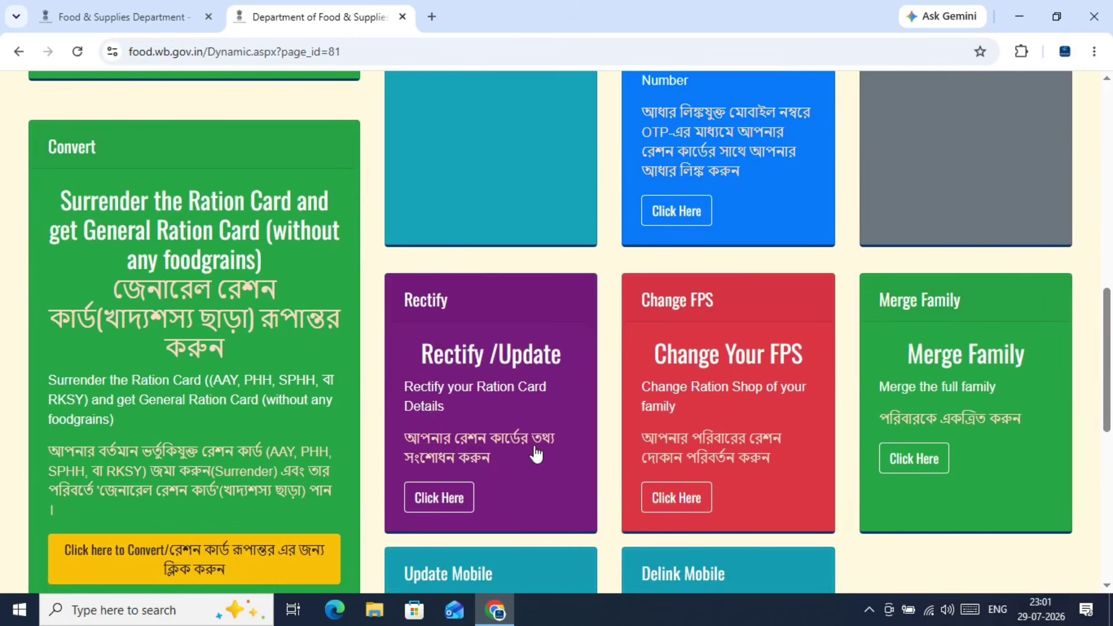
On the Rectify-as-per-Aadhaar form, search for the ration card by its card number and the shown CAPTCHA.
{"action": "left_click", "coordinate": [448, 497]}
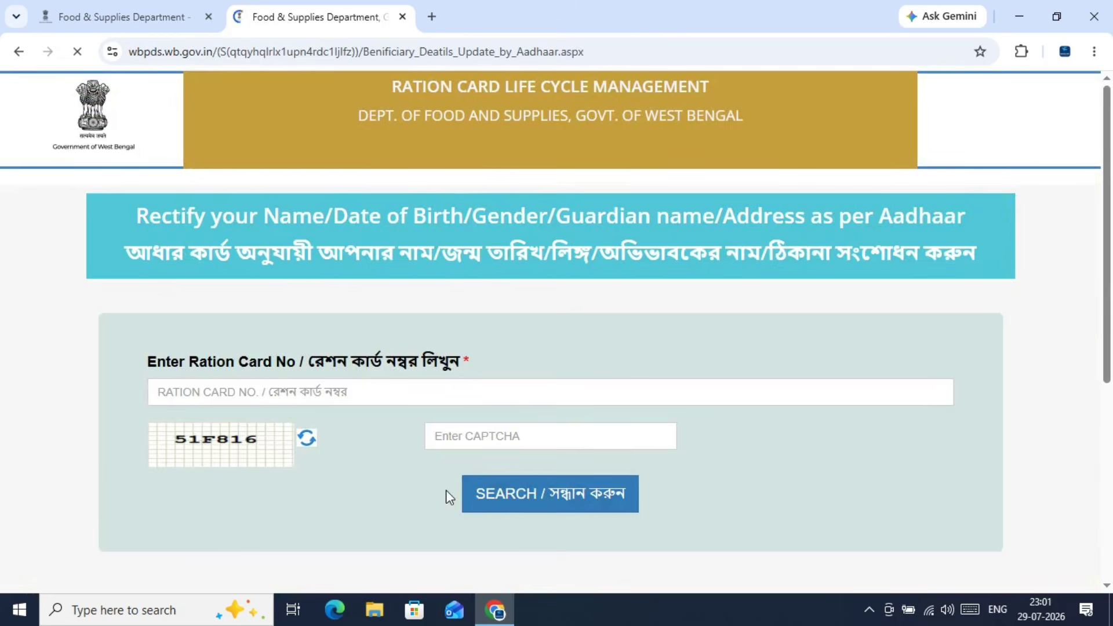
{"action": "left_click", "coordinate": [240, 394]}
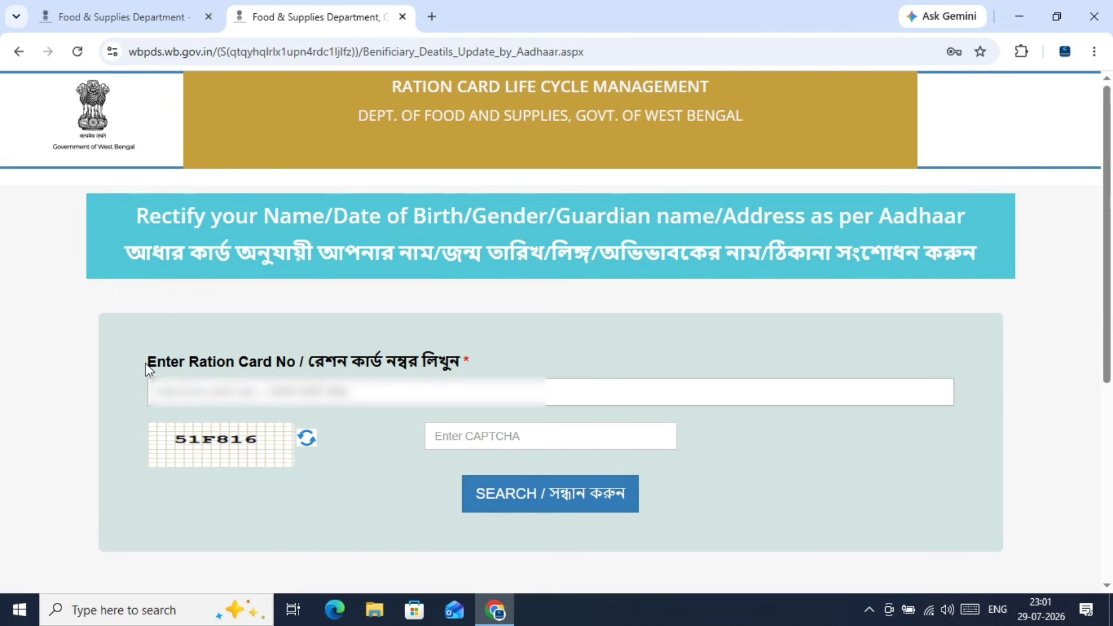
{"action": "type", "text": "0000"}
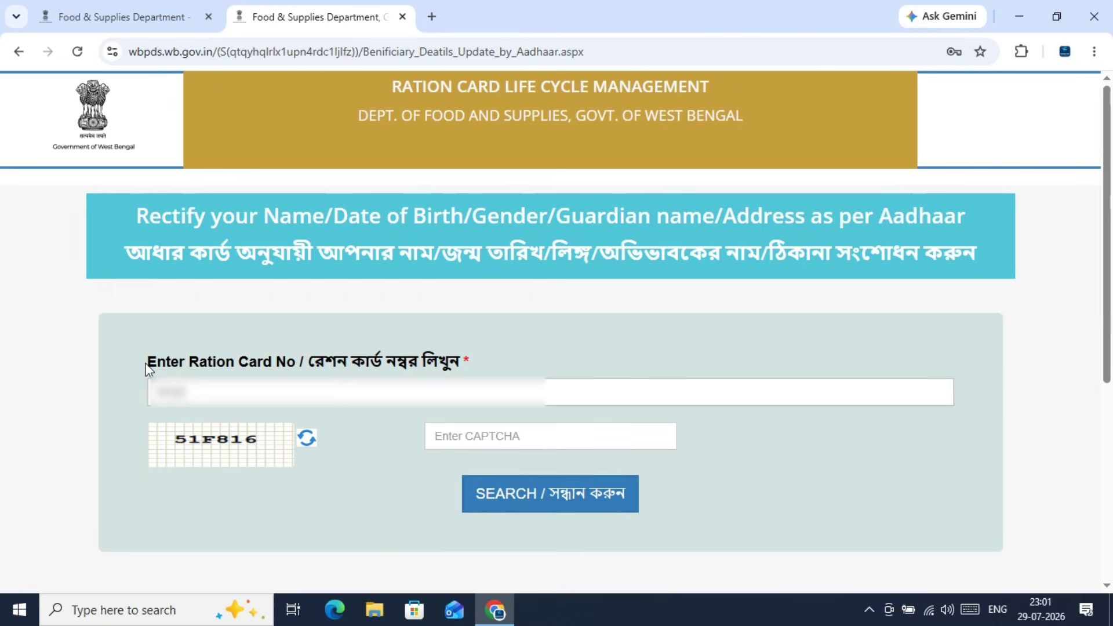
{"action": "type", "text": "000000"}
{"action": "left_click", "coordinate": [444, 440]}
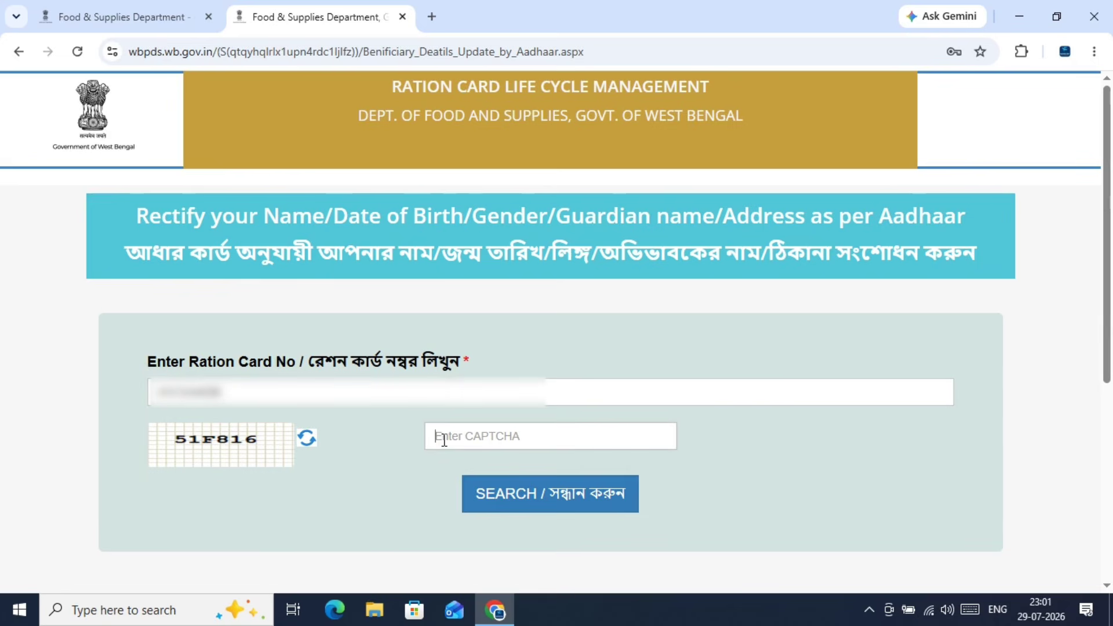
{"action": "type", "text": "51F816"}
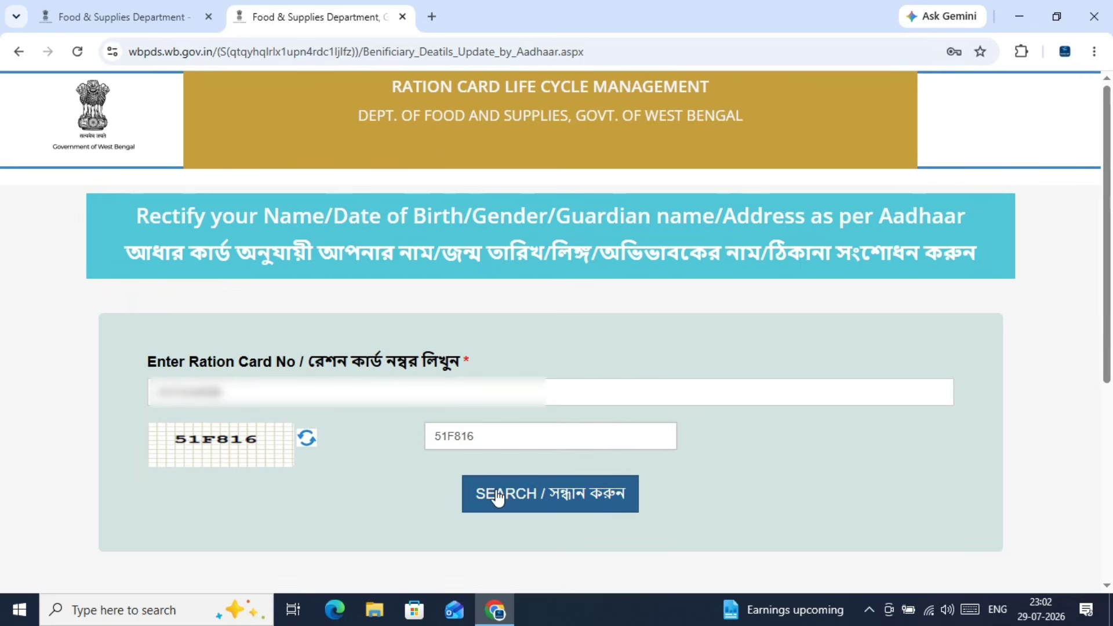
{"action": "left_click", "coordinate": [497, 495]}
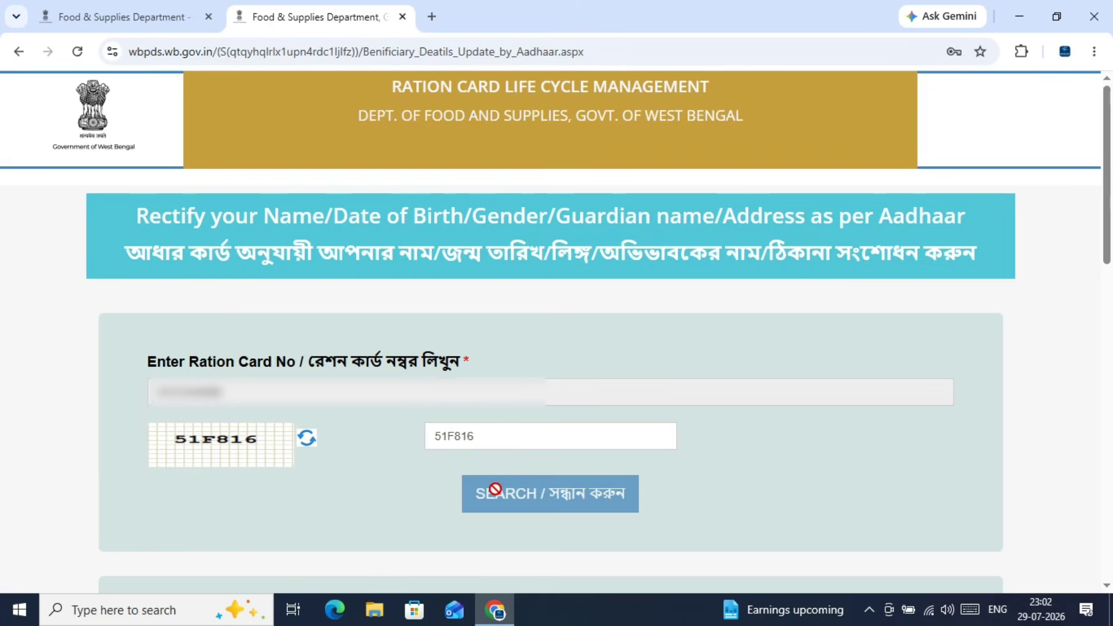
Tick Name for update and keep the UIDAI Aadhaar authentication consent ticked.
{"action": "scroll", "coordinate": [496, 493], "scroll_direction": "down", "scroll_amount": 7}
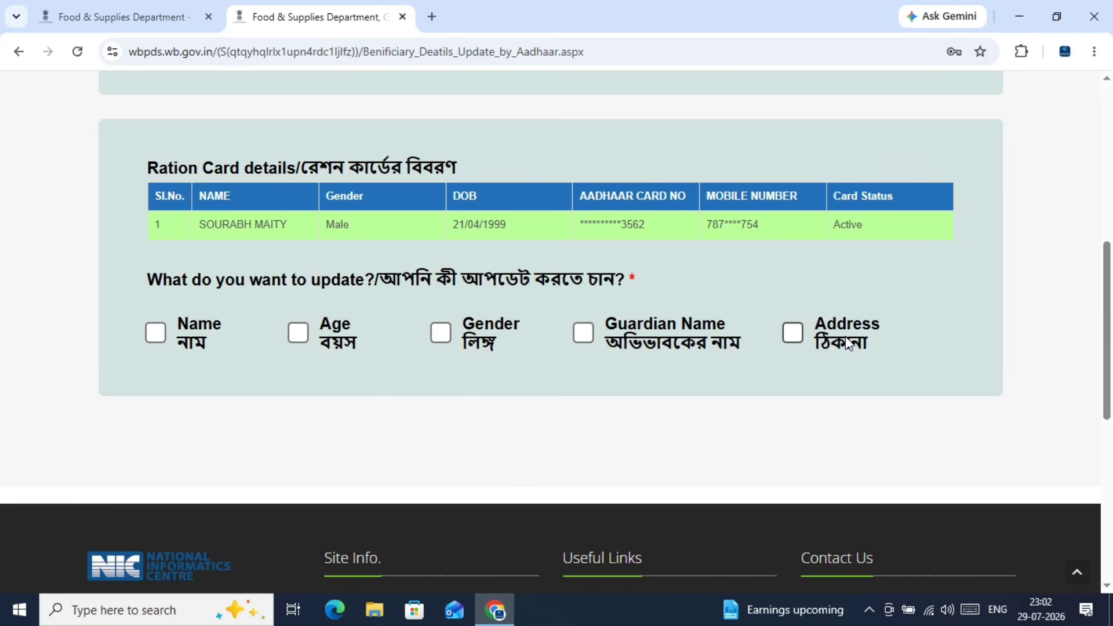
{"action": "left_click", "coordinate": [244, 331]}
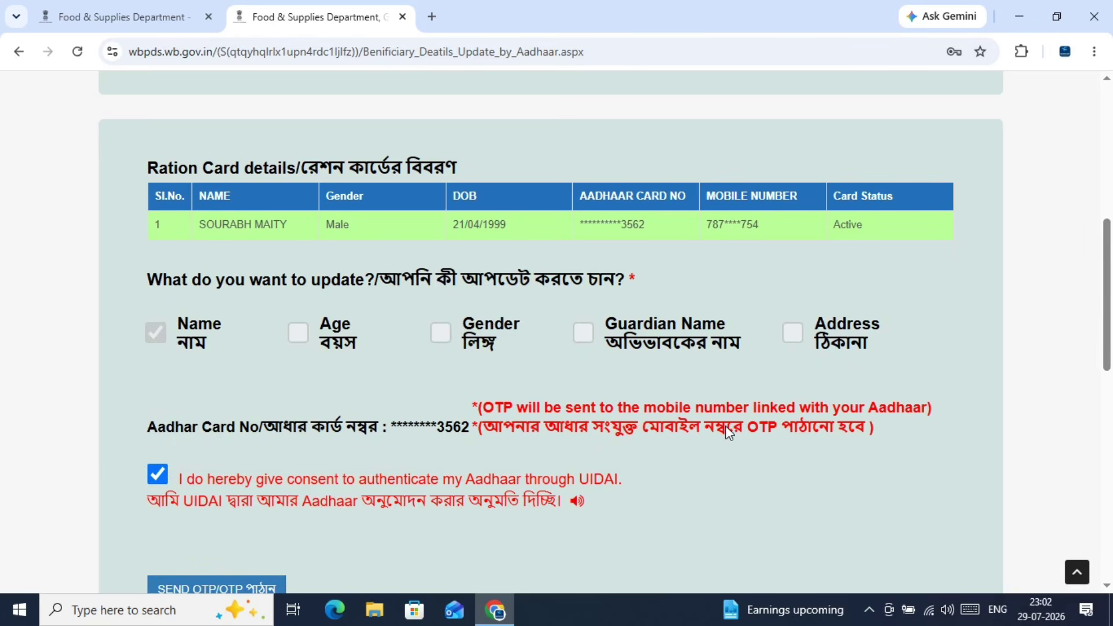
{"action": "left_click", "coordinate": [162, 471]}
{"action": "left_click", "coordinate": [162, 471]}
{"action": "scroll", "coordinate": [279, 527], "scroll_direction": "down", "scroll_amount": 2}
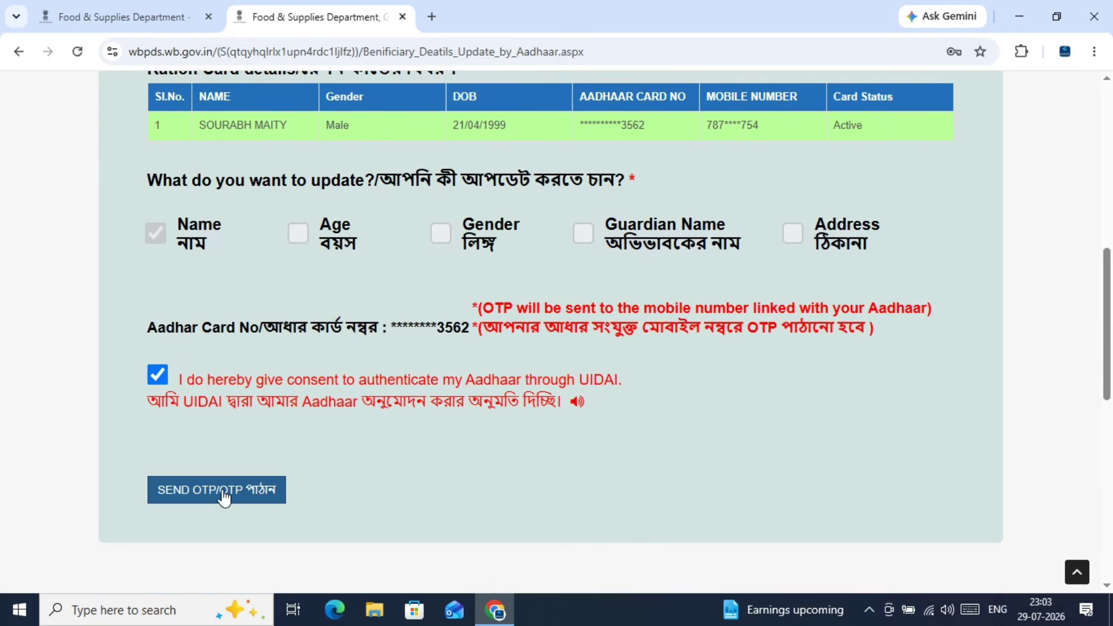
Send the Aadhaar OTP and enter the received six-digit code.
{"action": "left_click", "coordinate": [223, 497]}
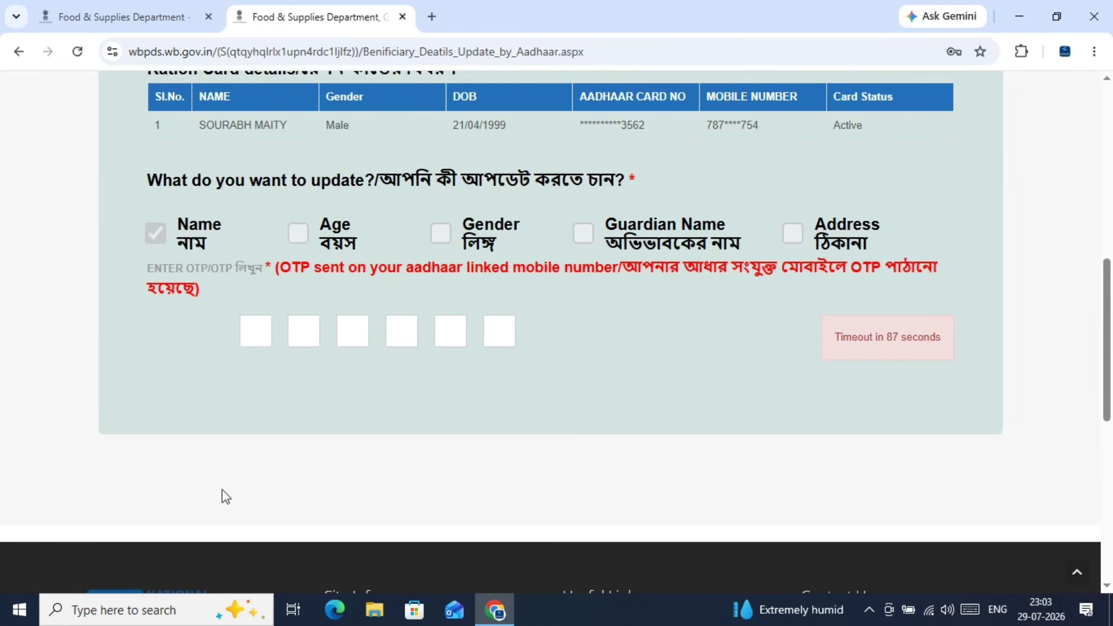
{"action": "left_click", "coordinate": [255, 330]}
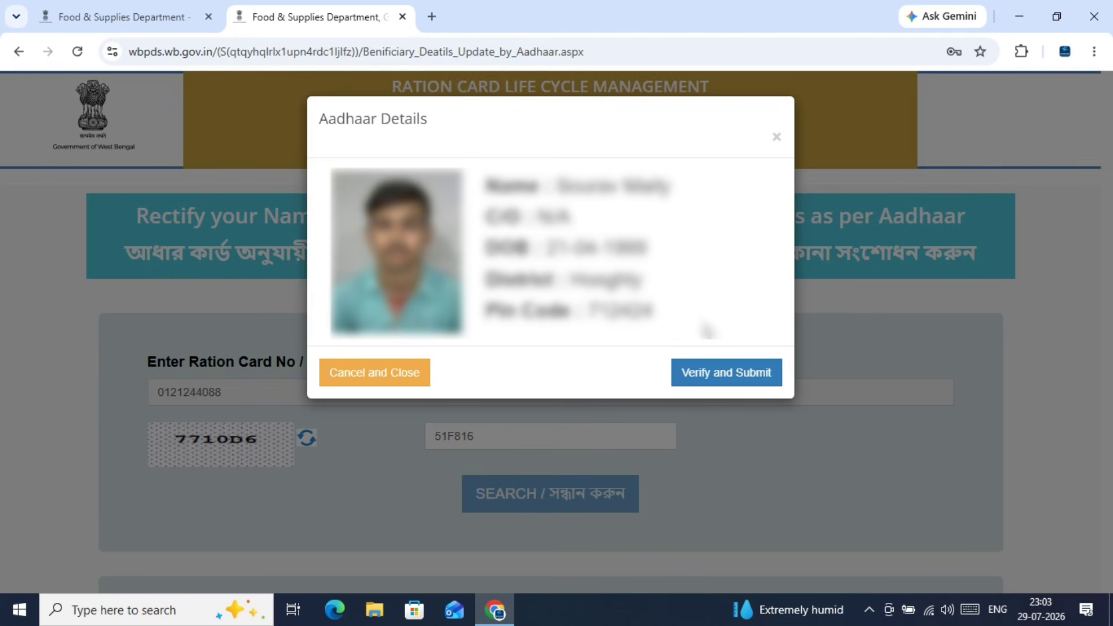
Verify and submit the Aadhaar details, confirm the corrected name, and dismiss the success message.
{"action": "left_click", "coordinate": [693, 378]}
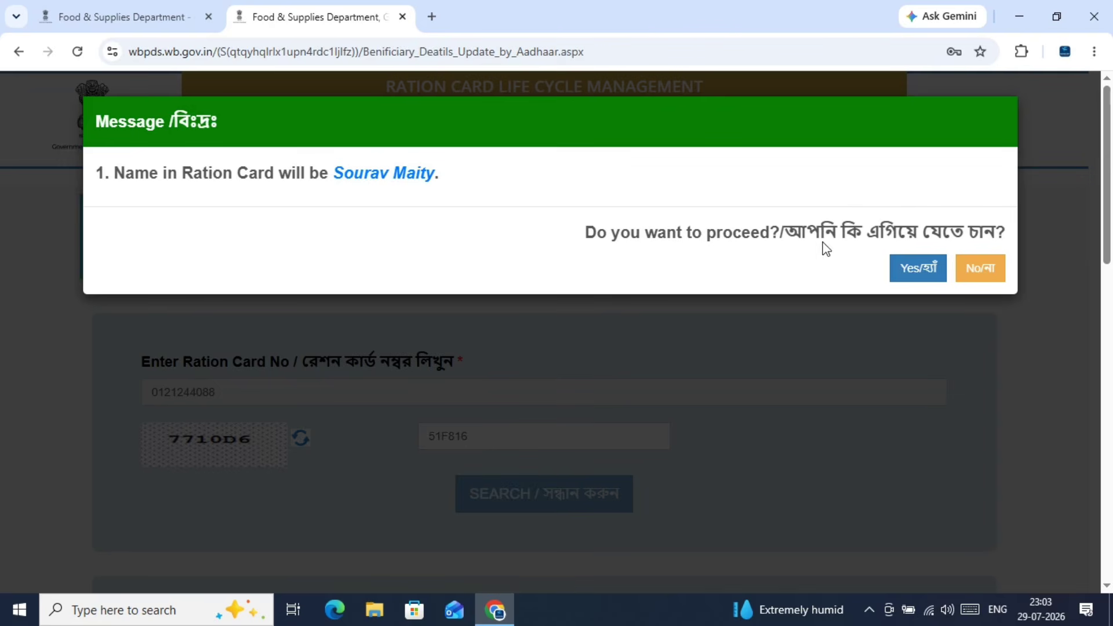
{"action": "left_click", "coordinate": [916, 271]}
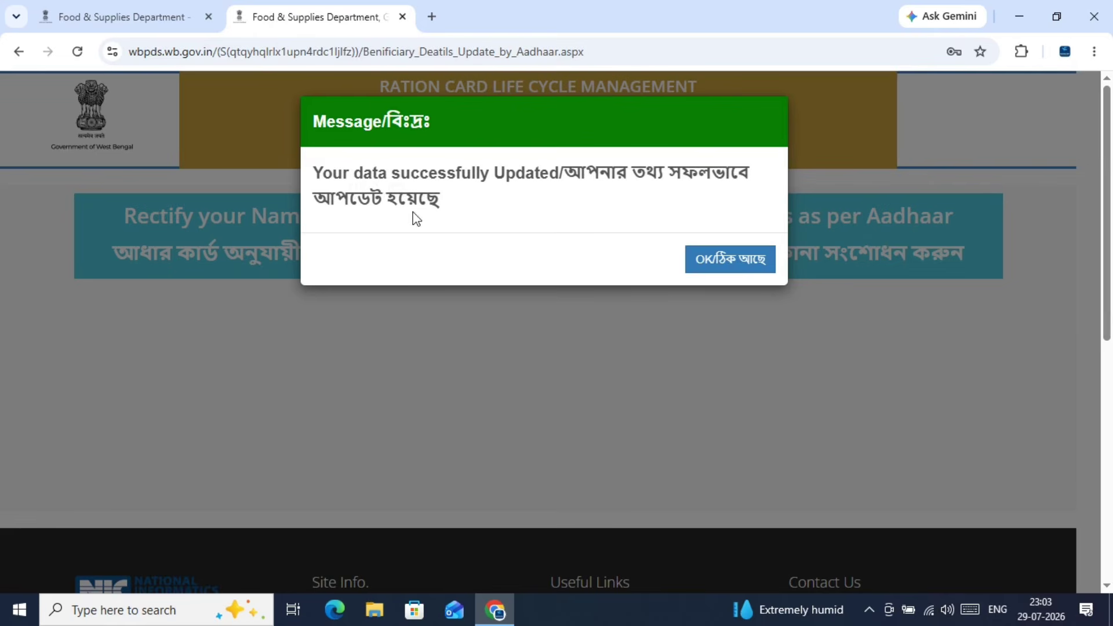
{"action": "left_click", "coordinate": [700, 264]}
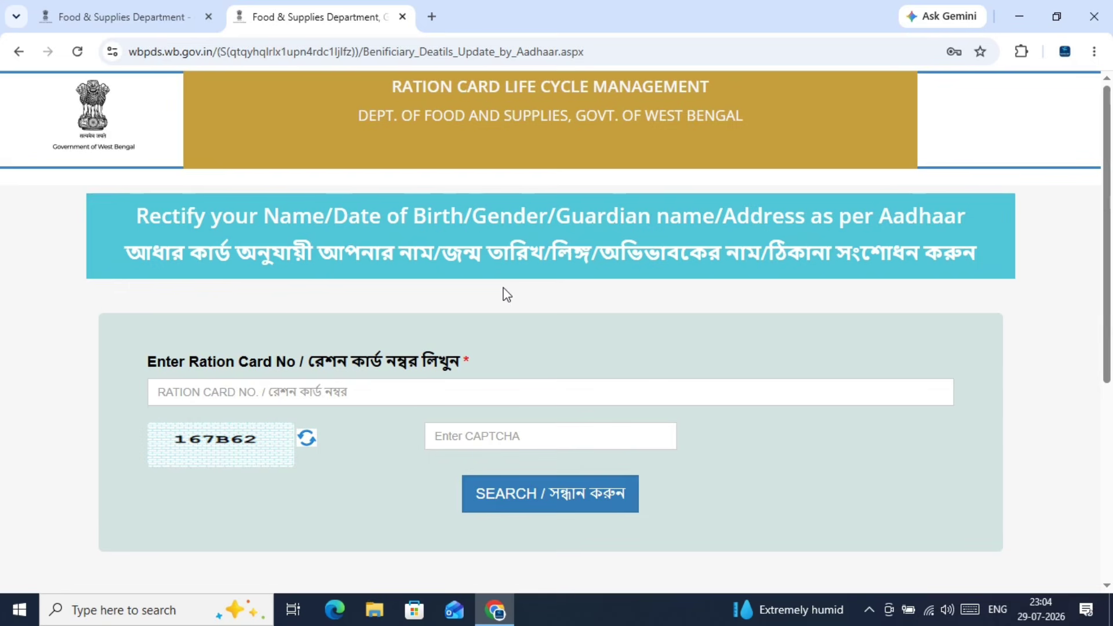
Look up the ration card again using its card number and the new CAPTCHA.
{"action": "left_click", "coordinate": [271, 389]}
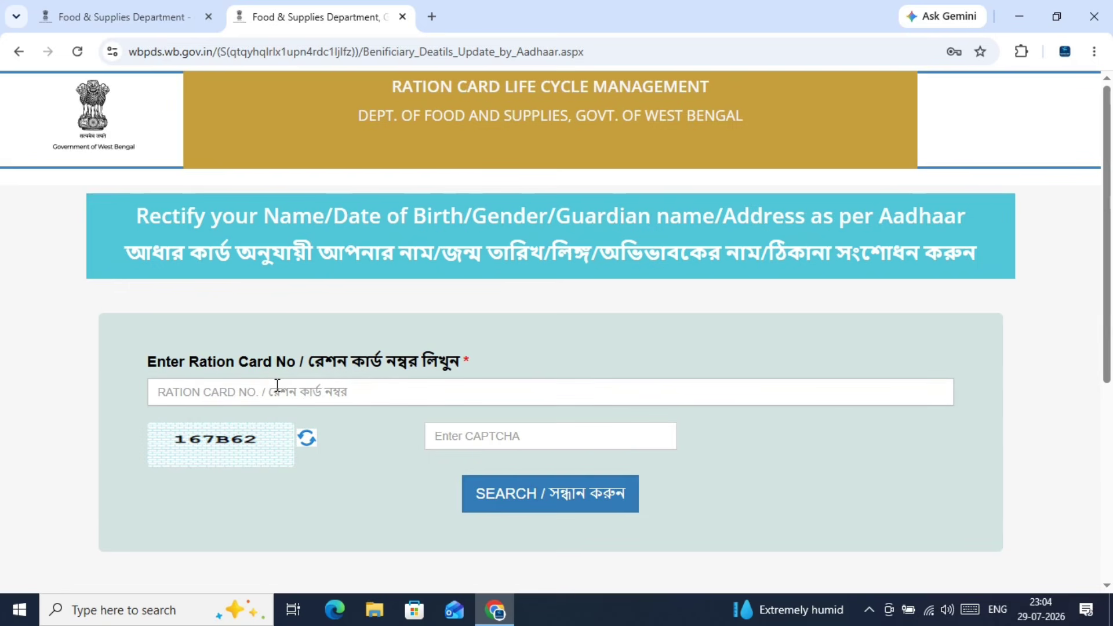
{"action": "type", "text": "000"}
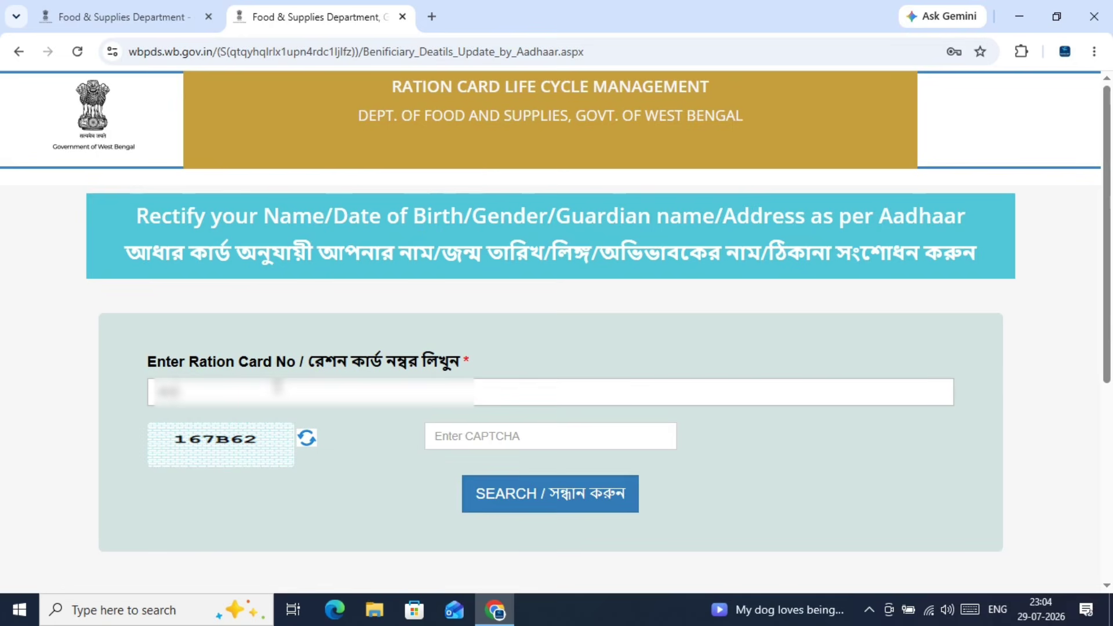
{"action": "type", "text": "00000000"}
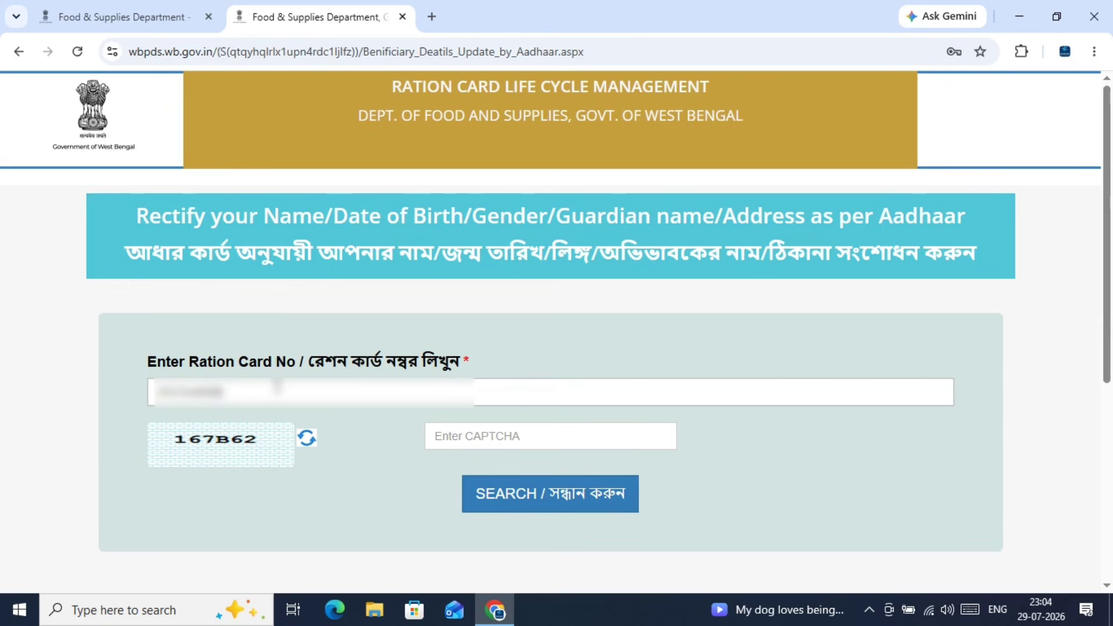
{"action": "left_click", "coordinate": [463, 443]}
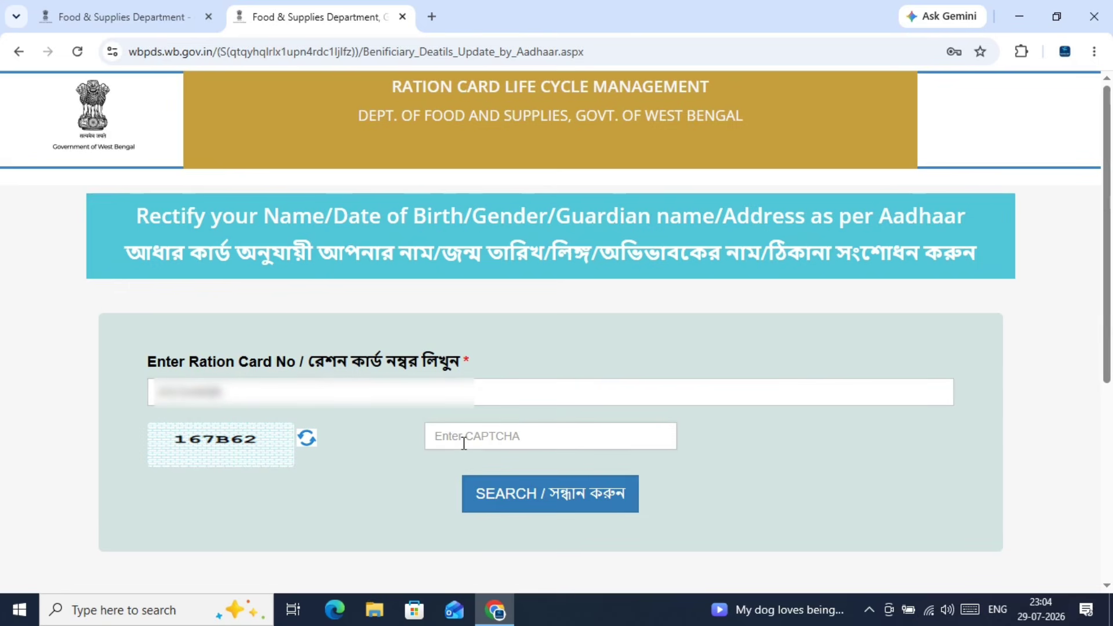
{"action": "type", "text": "167B62"}
{"action": "left_click", "coordinate": [502, 503]}
Select Guardian Name for update and give the UIDAI Aadhaar authentication consent.
{"action": "scroll", "coordinate": [505, 501], "scroll_direction": "down", "scroll_amount": 4}
{"action": "scroll", "coordinate": [508, 506], "scroll_direction": "down", "scroll_amount": 3}
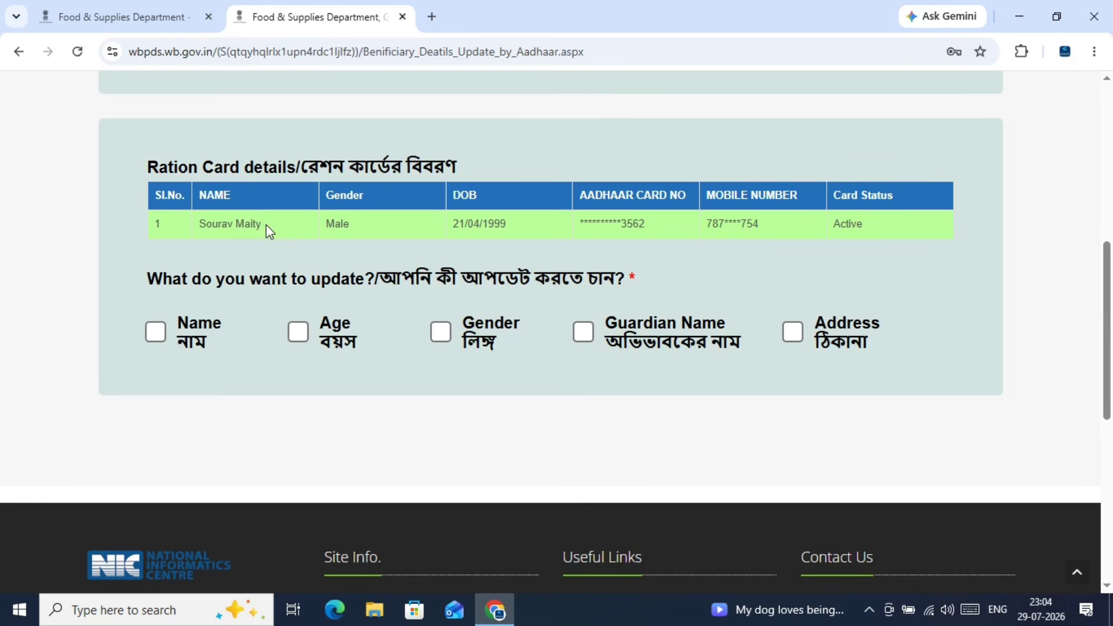
{"action": "left_click", "coordinate": [581, 333]}
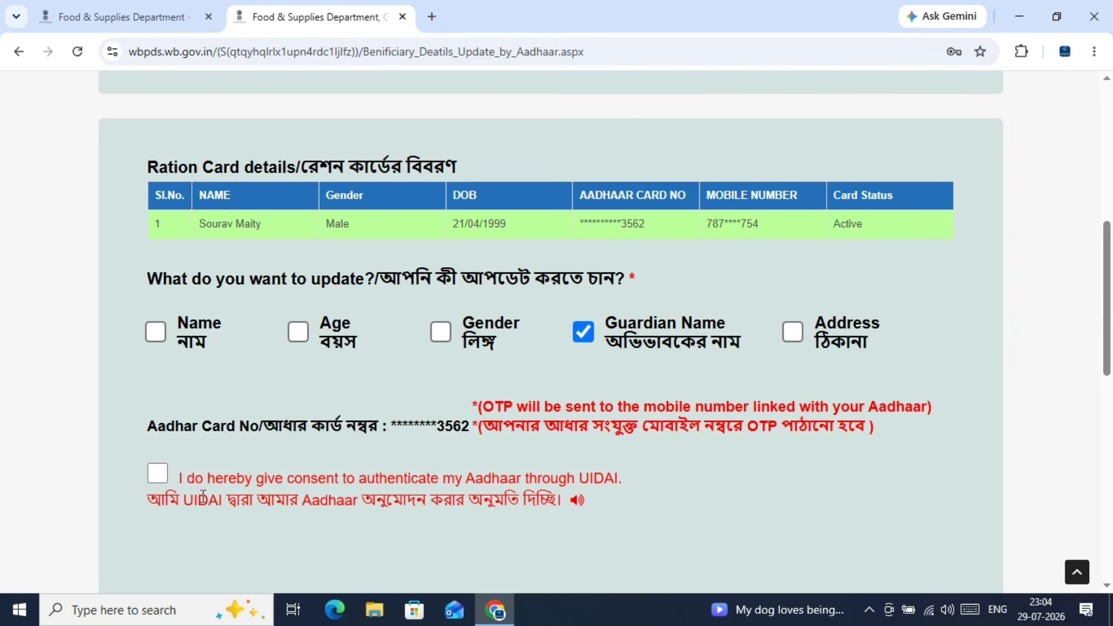
{"action": "left_click", "coordinate": [155, 473]}
Request an OTP on the Aadhaar-linked mobile and enter it in the six OTP boxes.
{"action": "scroll", "coordinate": [232, 496], "scroll_direction": "down", "scroll_amount": 2}
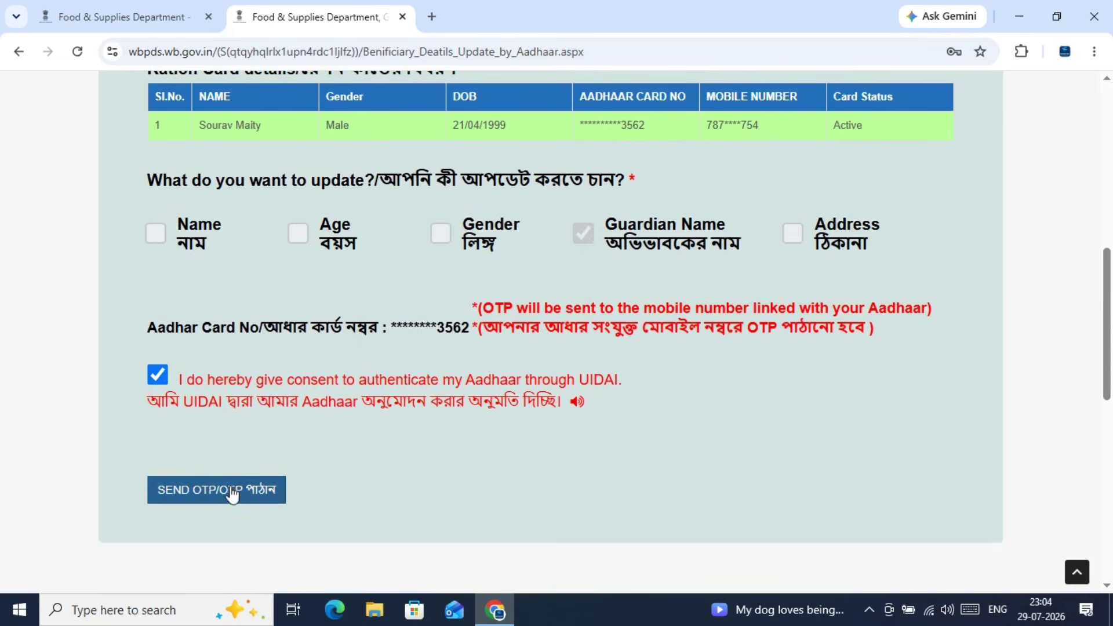
{"action": "left_click", "coordinate": [232, 493]}
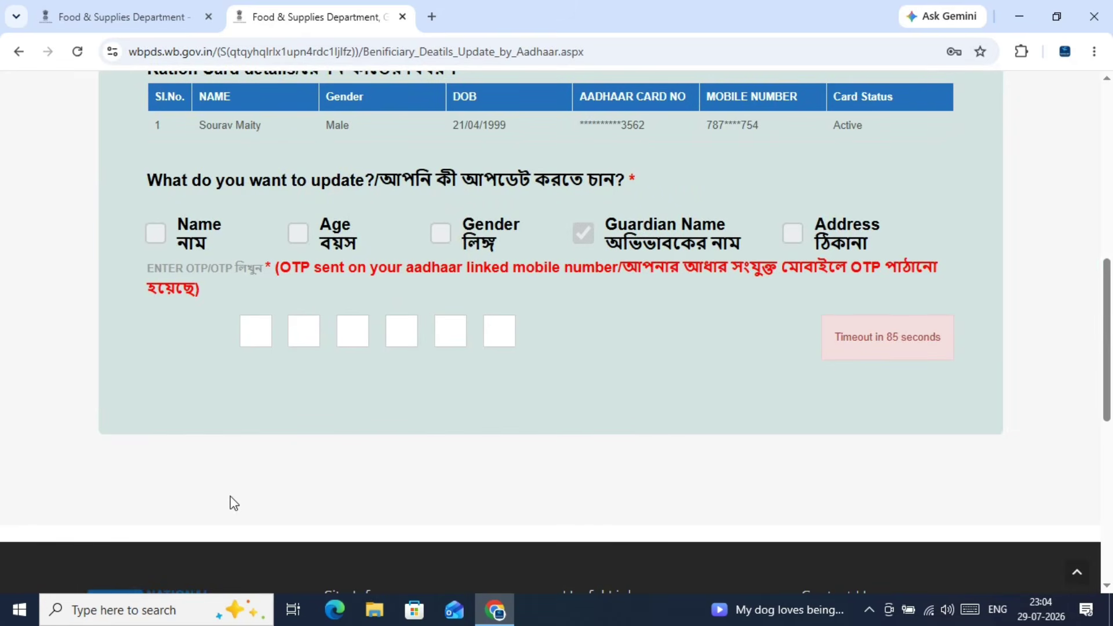
{"action": "left_click", "coordinate": [253, 332]}
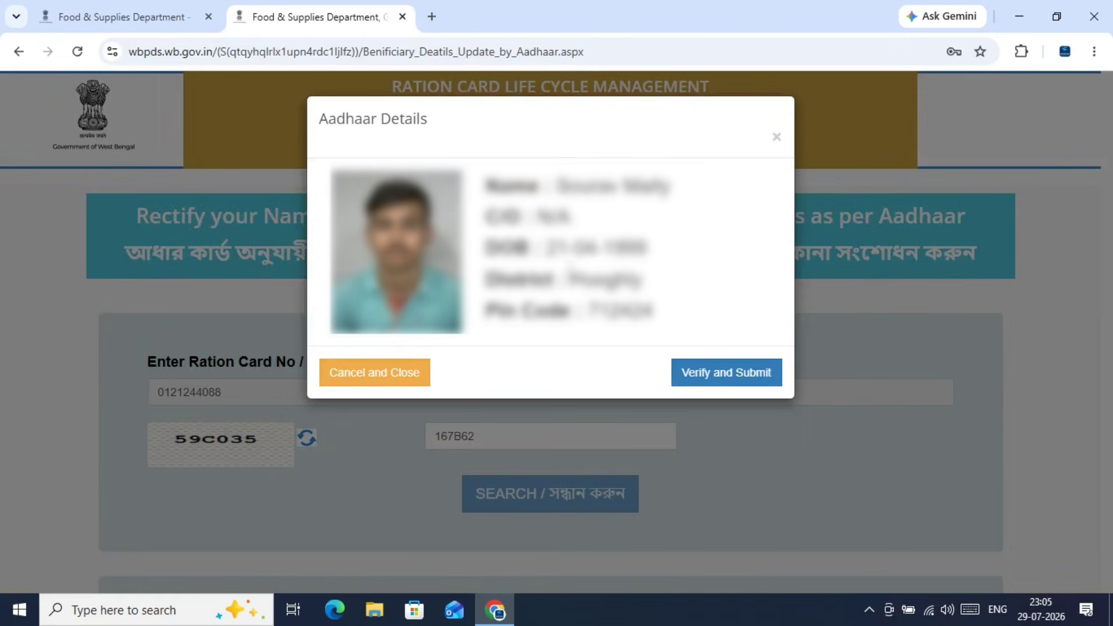
Submit the Aadhaar details, set guardian type to FATHER NAME, and replace the old name with the corrected father's name.
{"action": "left_click", "coordinate": [688, 376]}
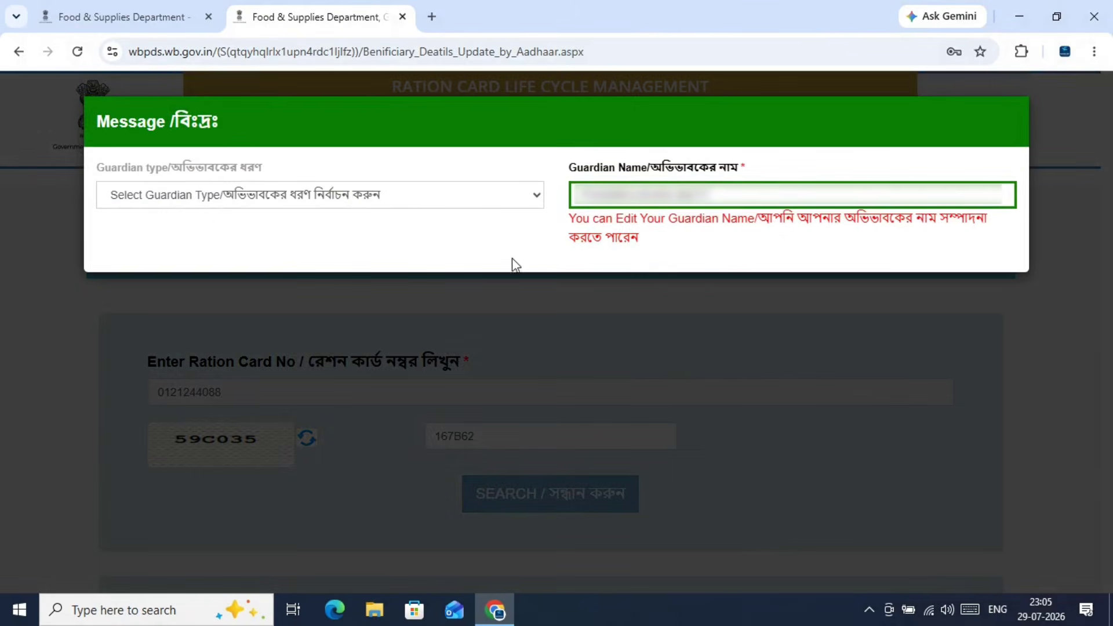
{"action": "left_click", "coordinate": [444, 195]}
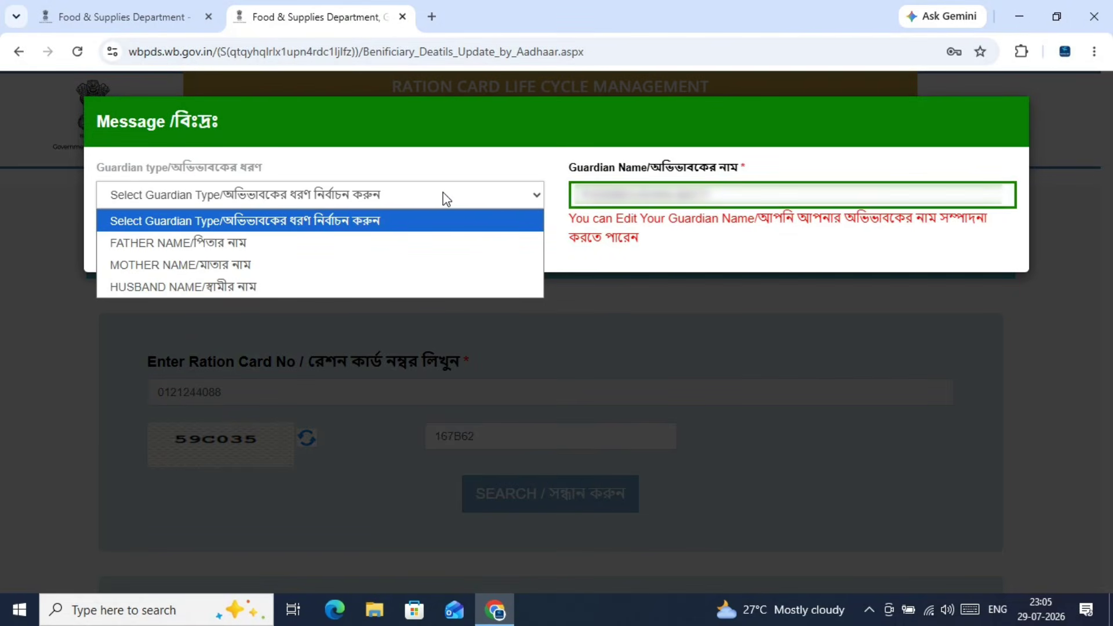
{"action": "left_click", "coordinate": [335, 244]}
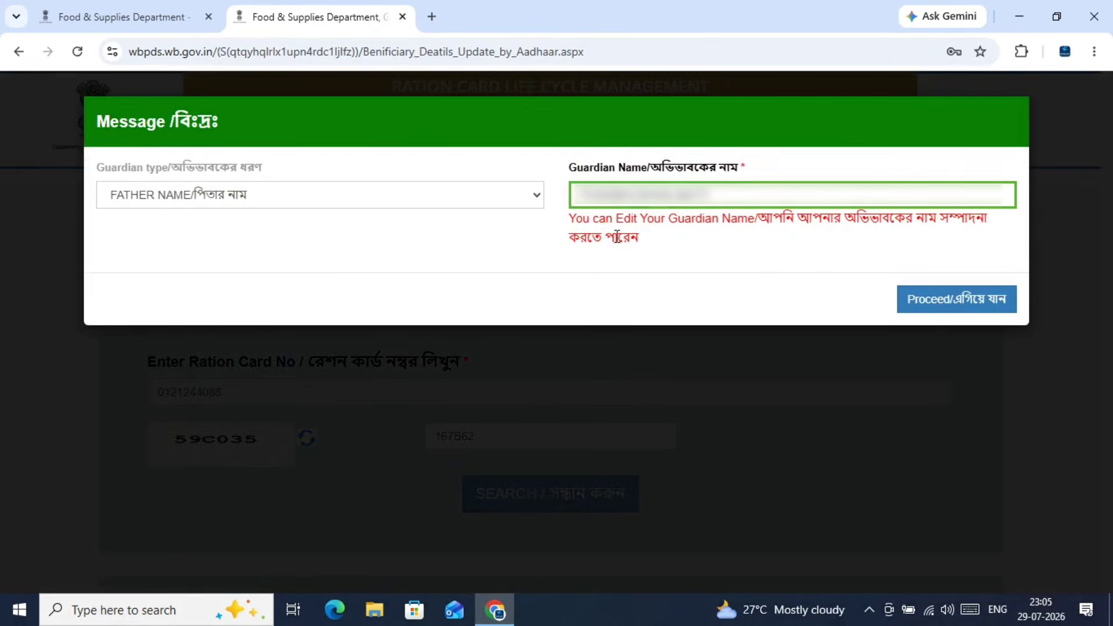
{"action": "left_click_drag", "start_coordinate": [718, 194], "coordinate": [566, 205]}
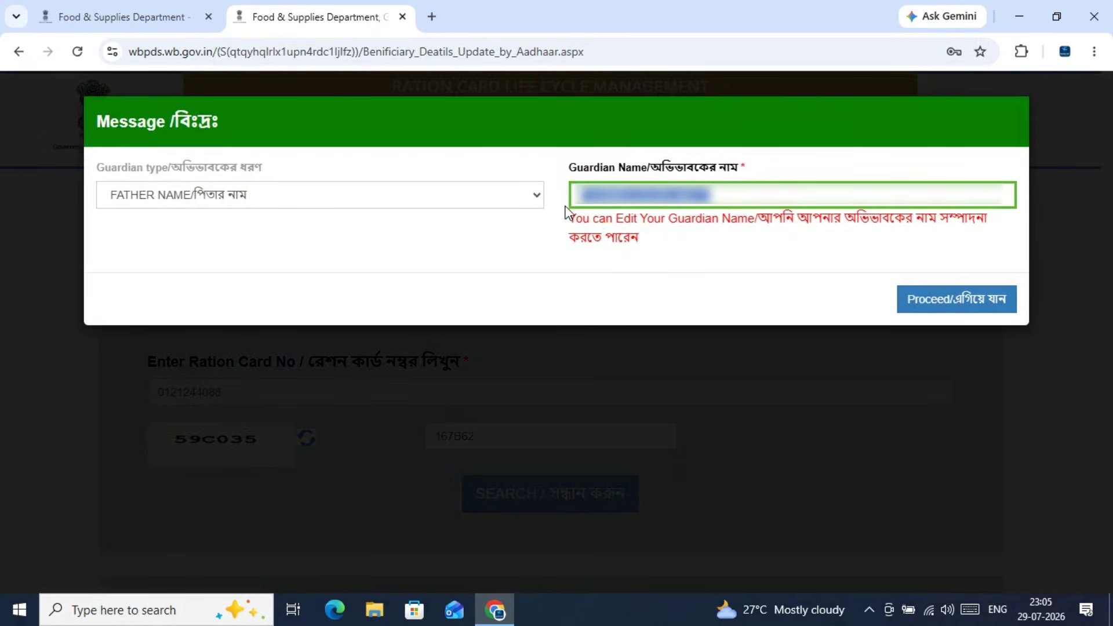
{"action": "key", "text": "BackSpace"}
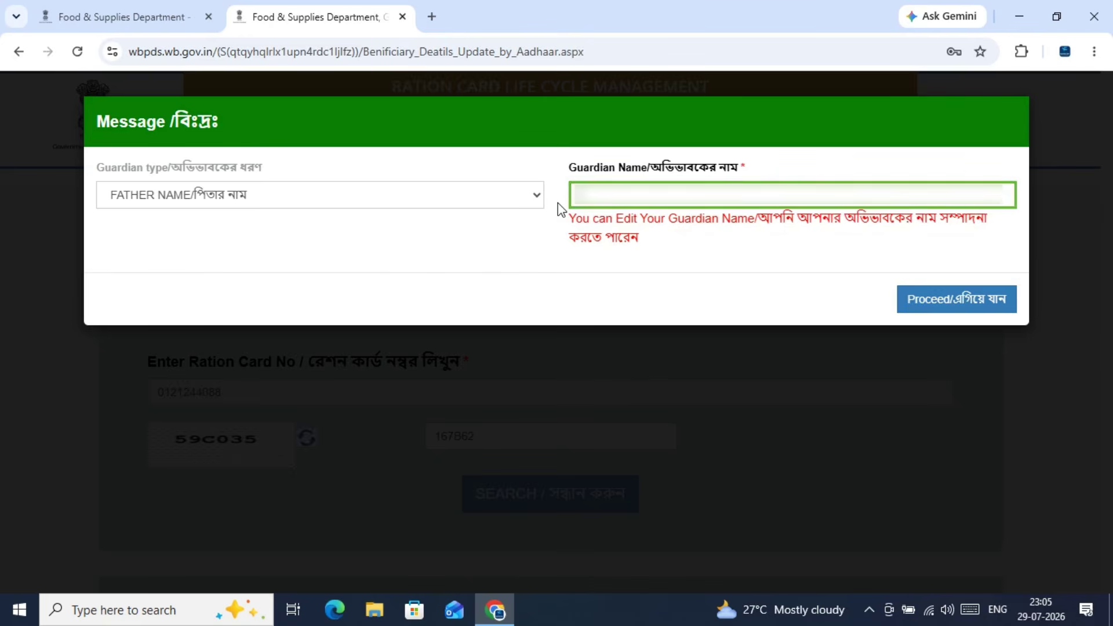
{"action": "type", "text": "**********"}
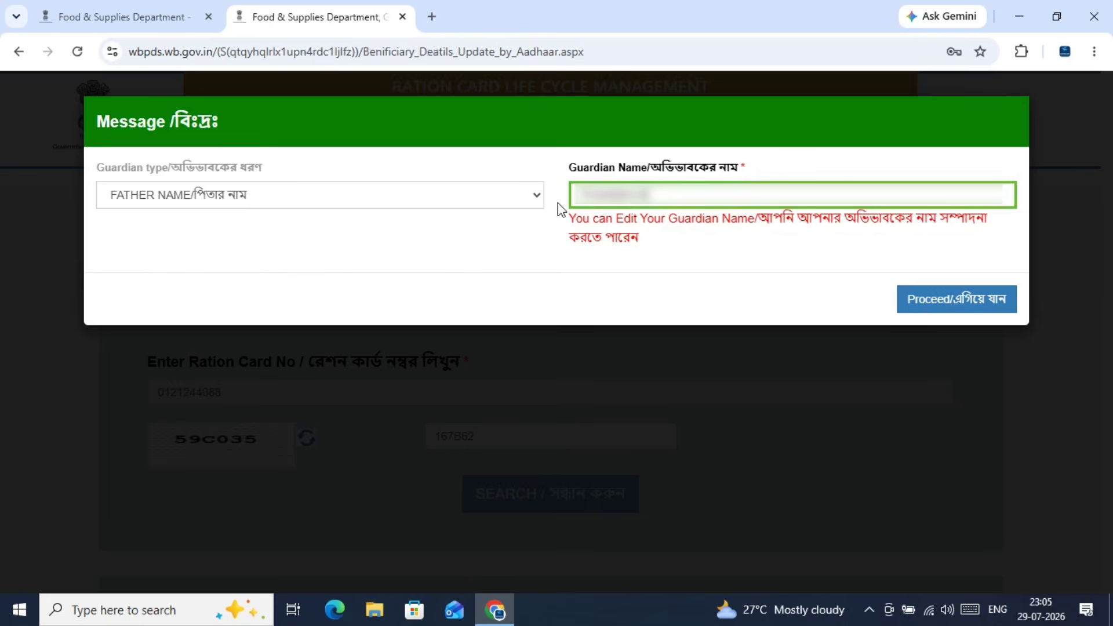
{"action": "type", "text": "*****"}
{"action": "left_click", "coordinate": [922, 299]}
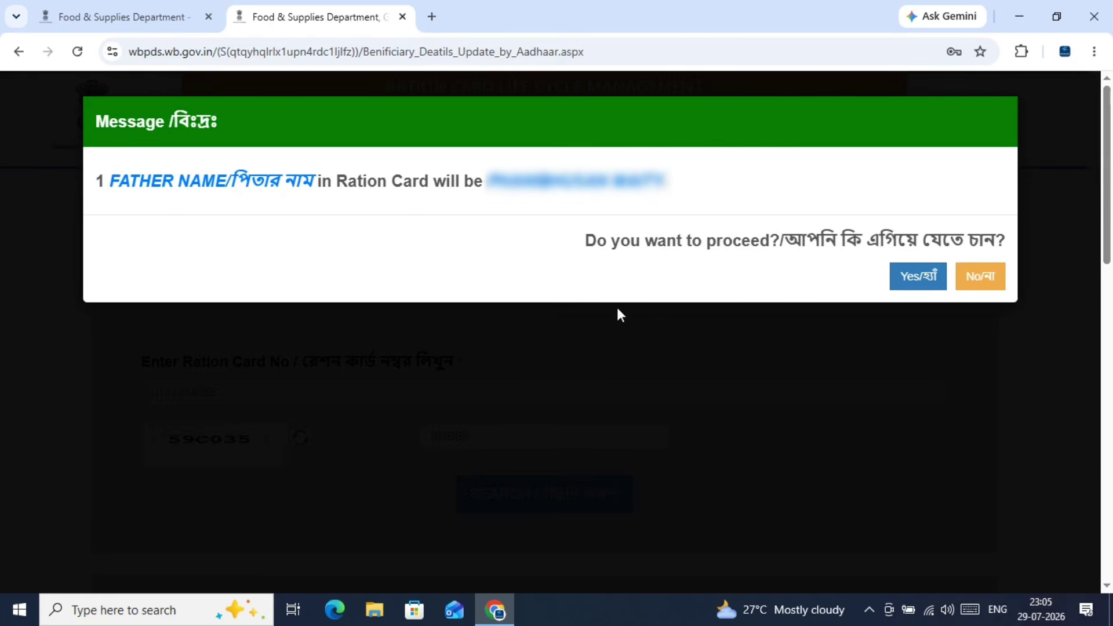
Confirm the father's name change and close the 'Your data successfully Updated' message.
{"action": "left_click", "coordinate": [912, 277]}
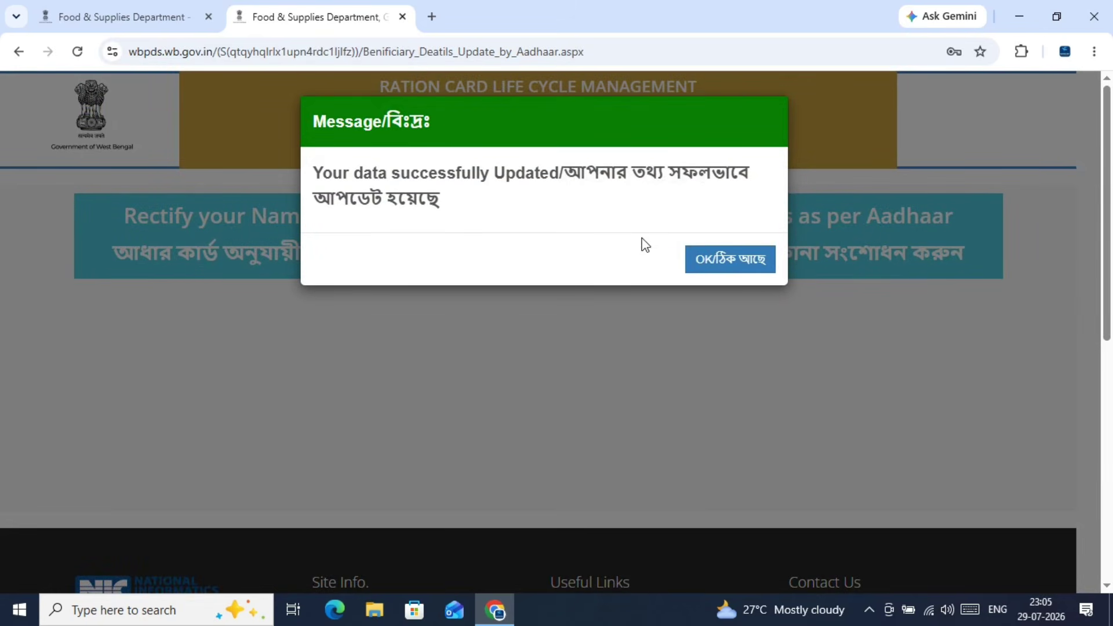
{"action": "left_click", "coordinate": [708, 265]}
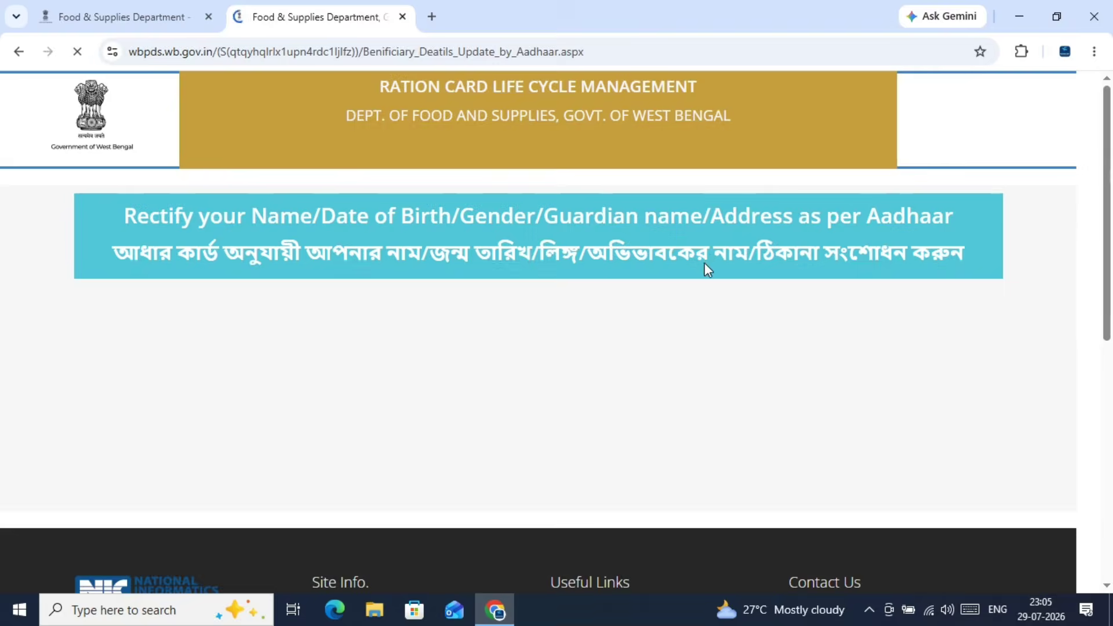